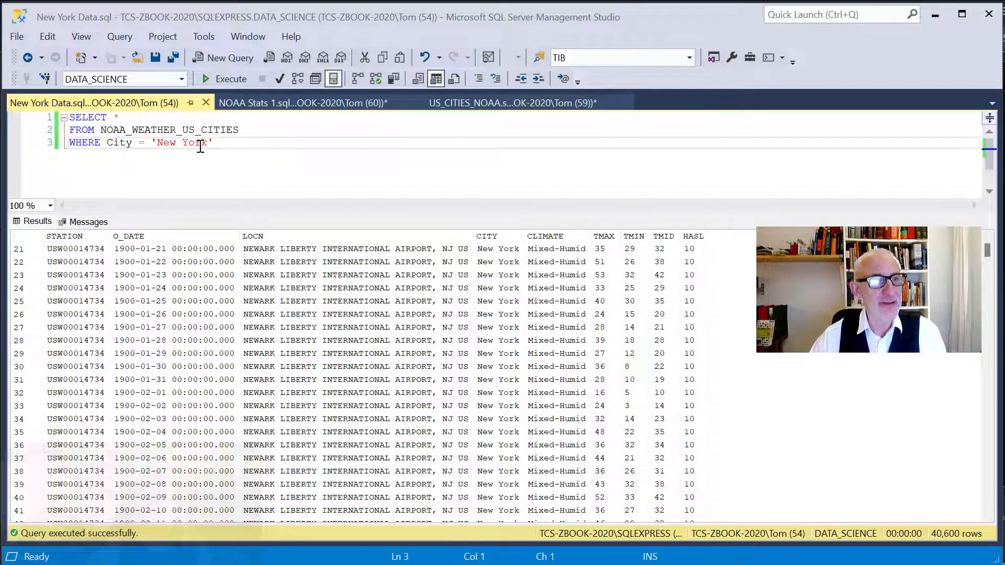
Step: Examine the query that selects New York records and identify the table it reads from
left_click_drag(229, 143, 45, 113)
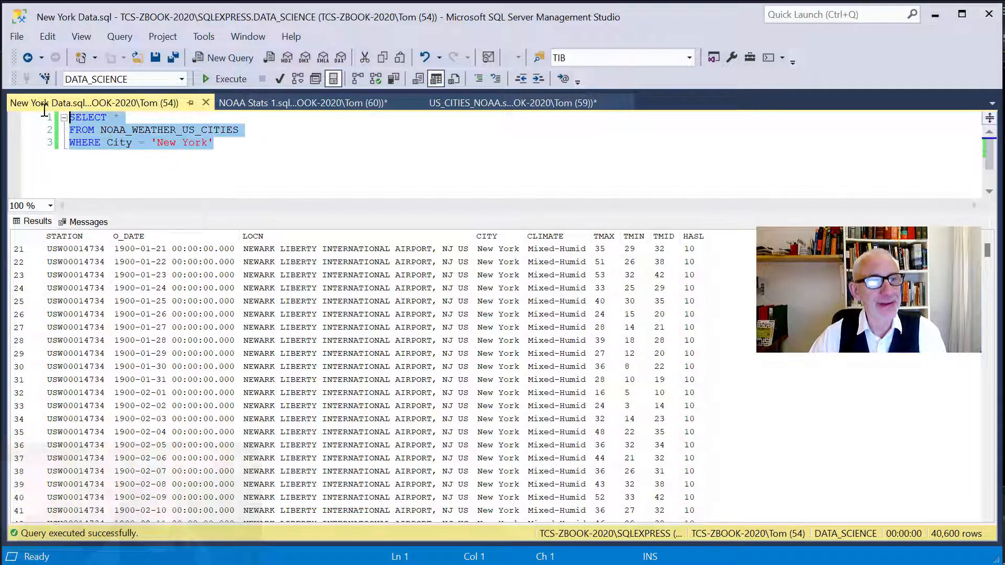
left_click(107, 159)
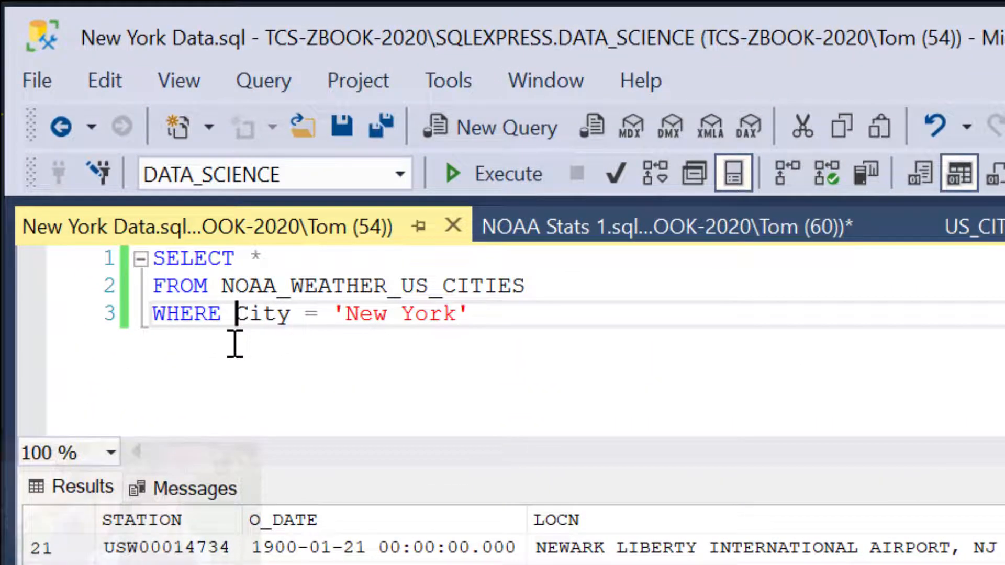
mouse_move(520, 289)
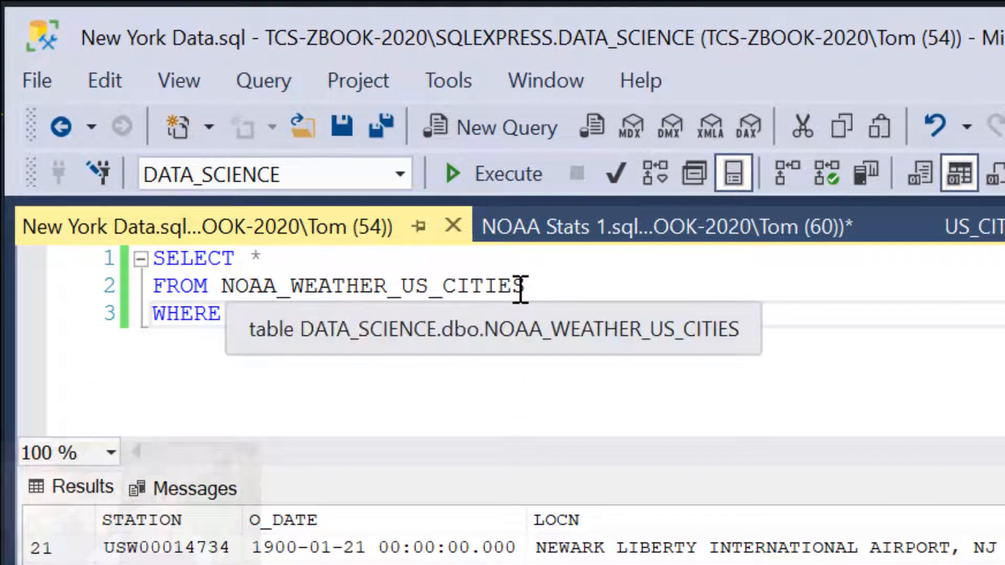
left_click(508, 367)
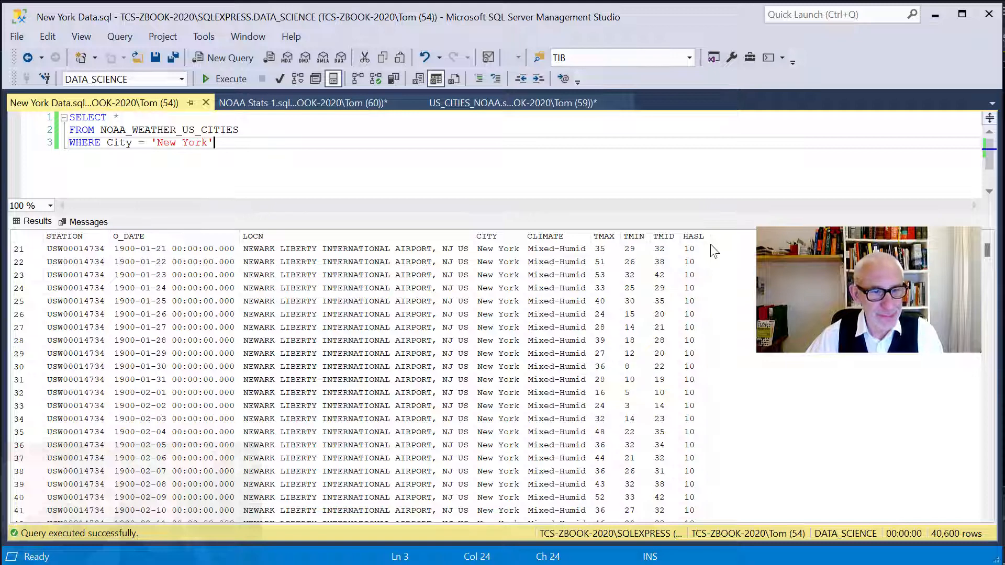
Step: Change the query's City filter to 'Chicago' and execute it
left_click_drag(157, 143, 208, 142)
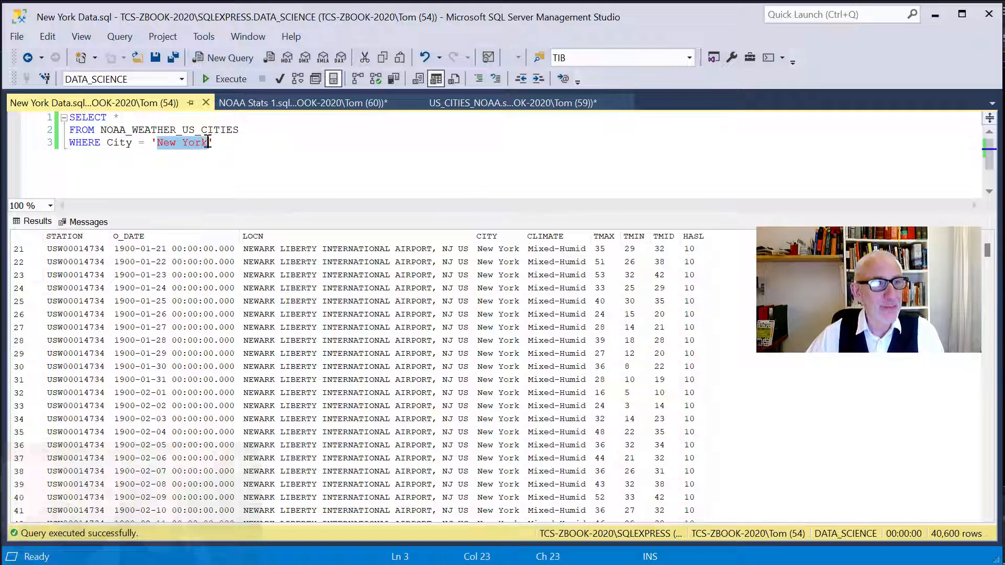
type("Chic")
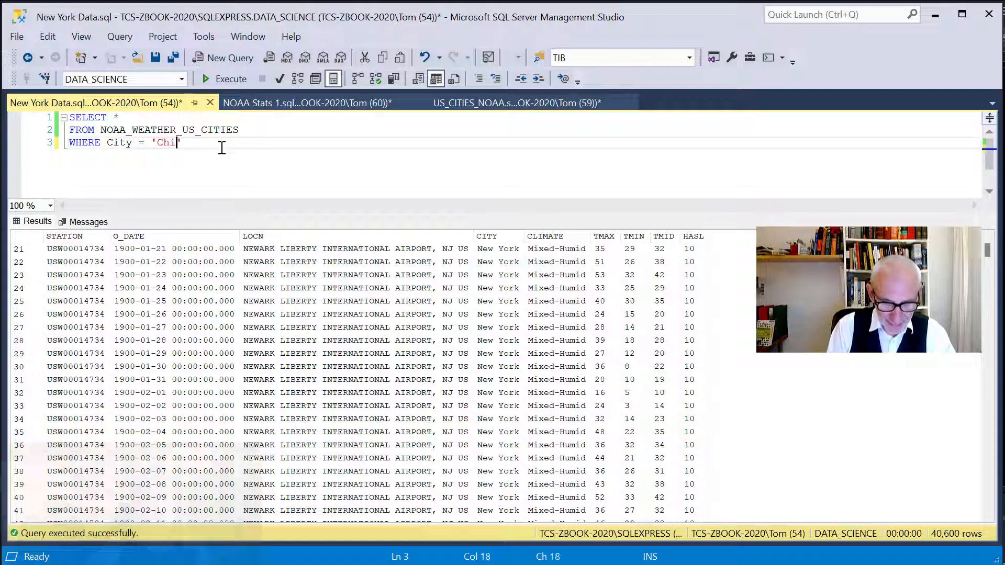
type("o")
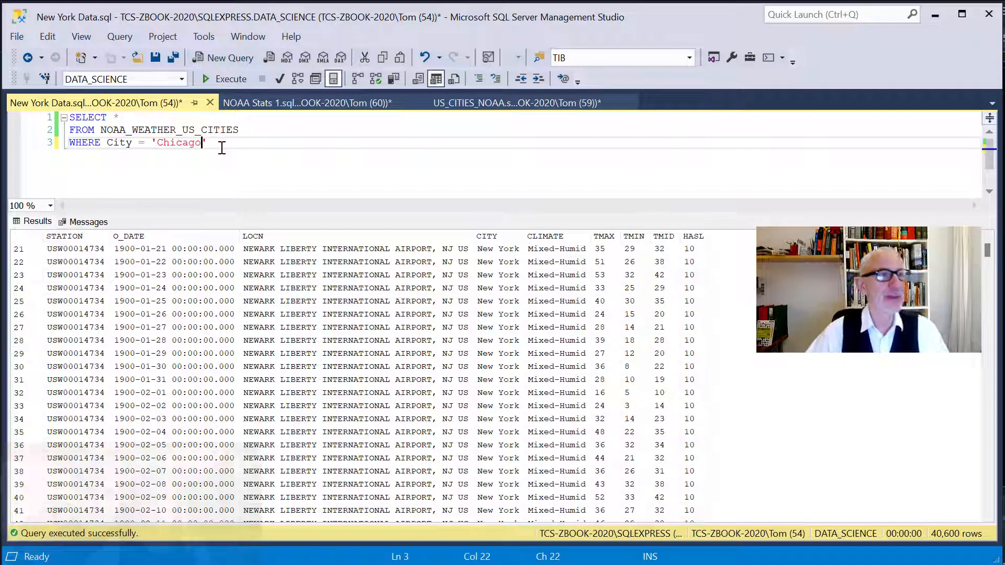
key("End")
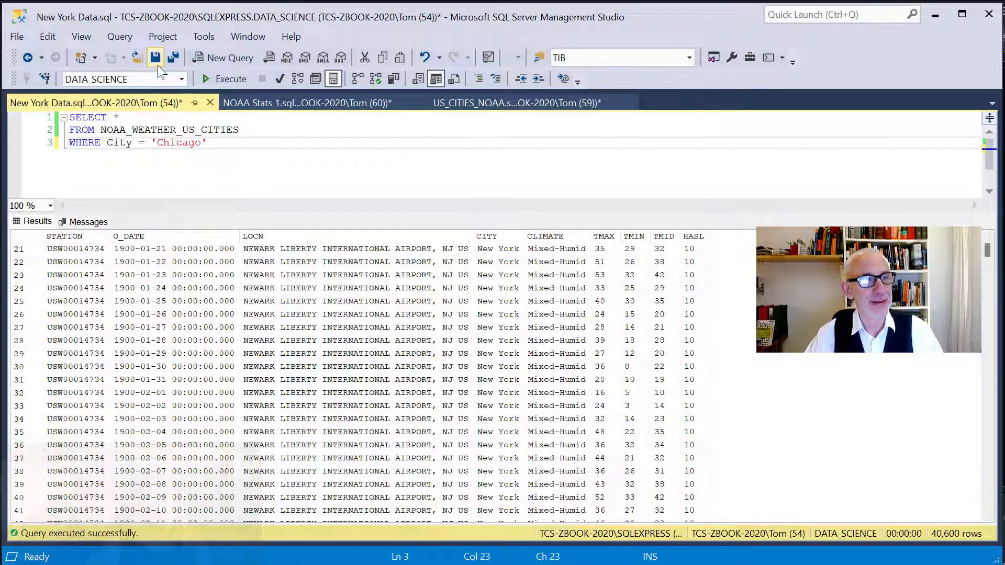
left_click(224, 82)
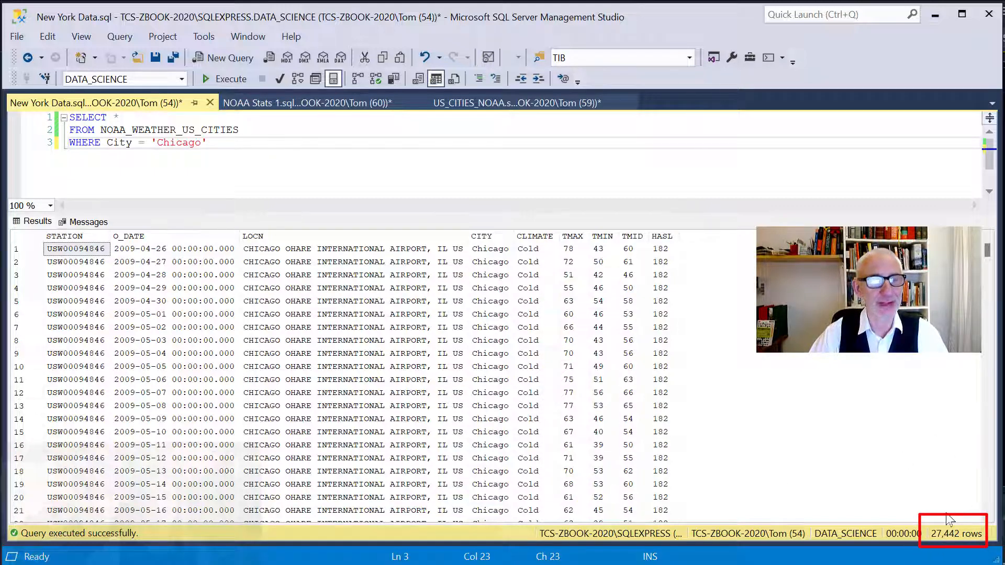
Step: Set the query's City filter back to 'New York' and run the query again
left_click(181, 146)
double_click(181, 144)
type("Ne")
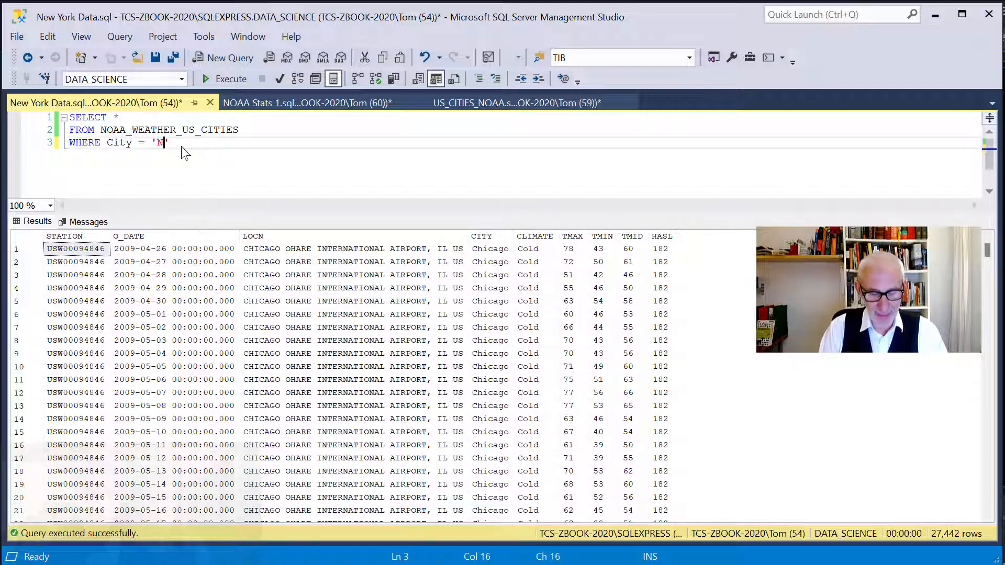
type("w York")
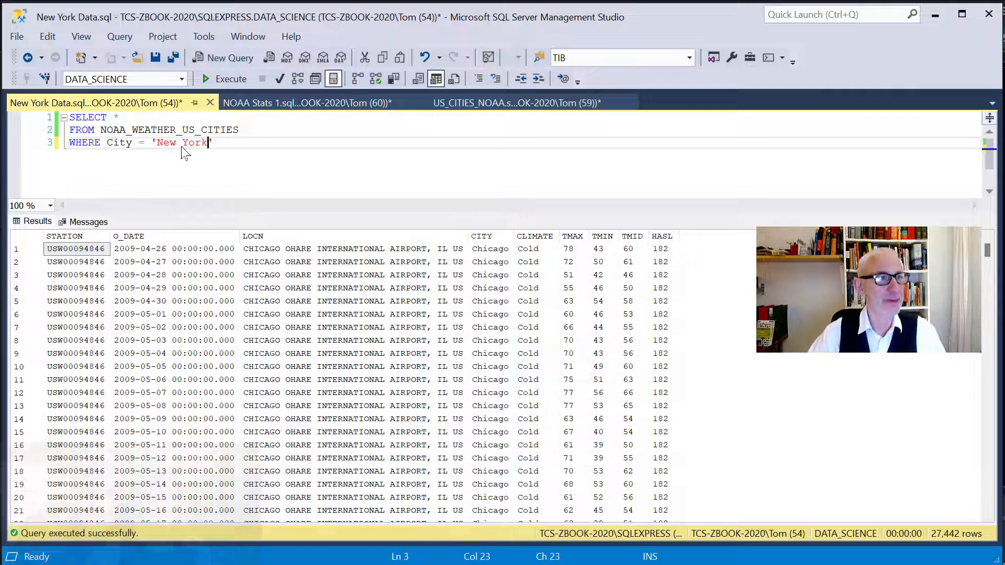
left_click(210, 80)
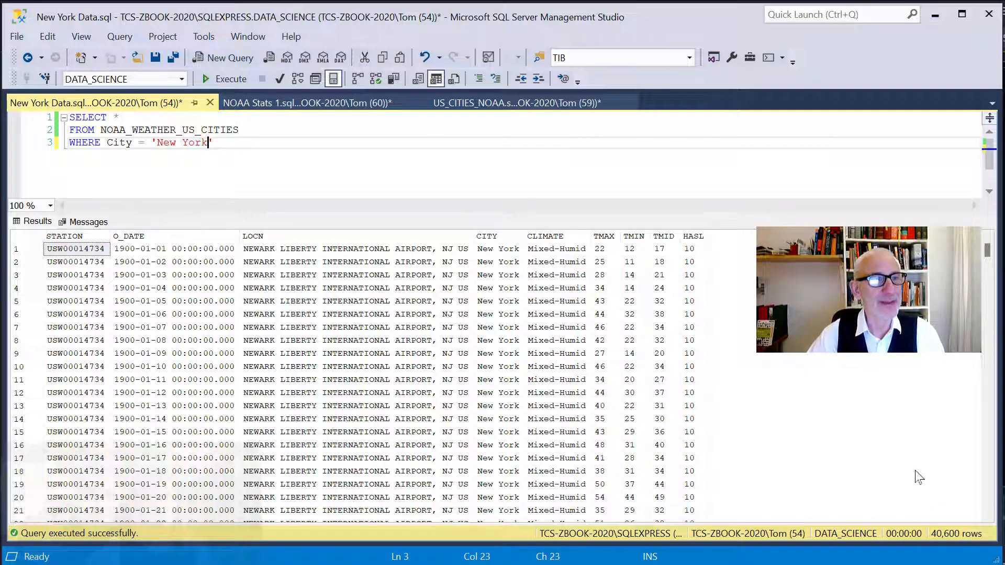
Step: Run the NOAA Stats 1 query that groups mean maximum temperature and temperature ratio by STATION, CITY and HASL
left_click(271, 102)
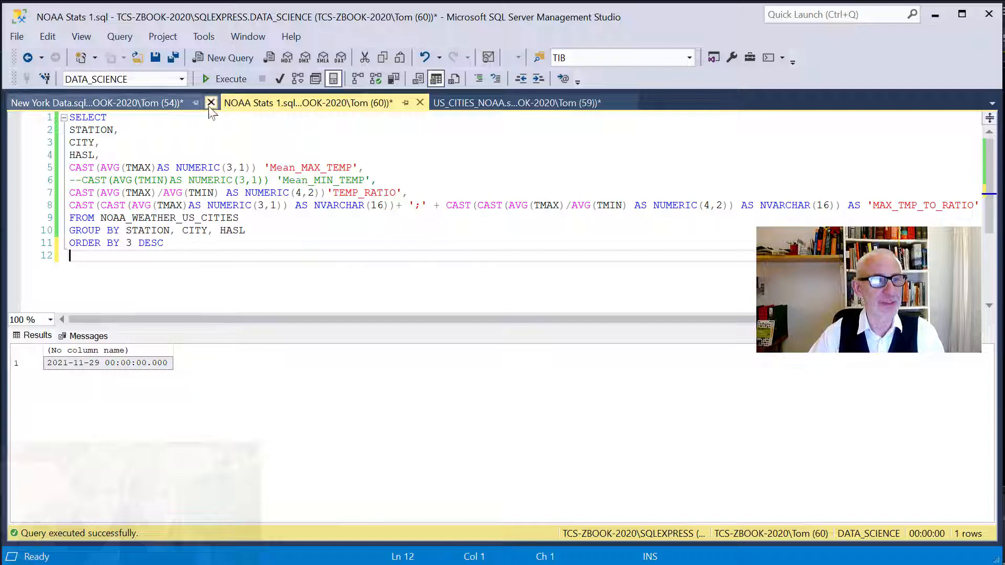
left_click(222, 79)
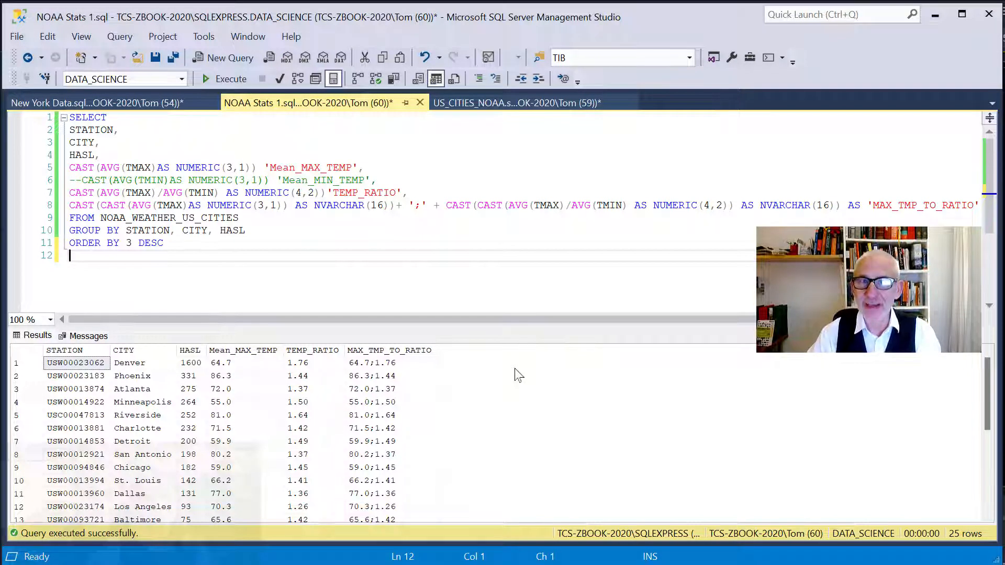
Step: In the US_CITIES_NOAA query file, execute only the N_RECORDS count on NOAA_WEATHER_US_CITIES
left_click(474, 96)
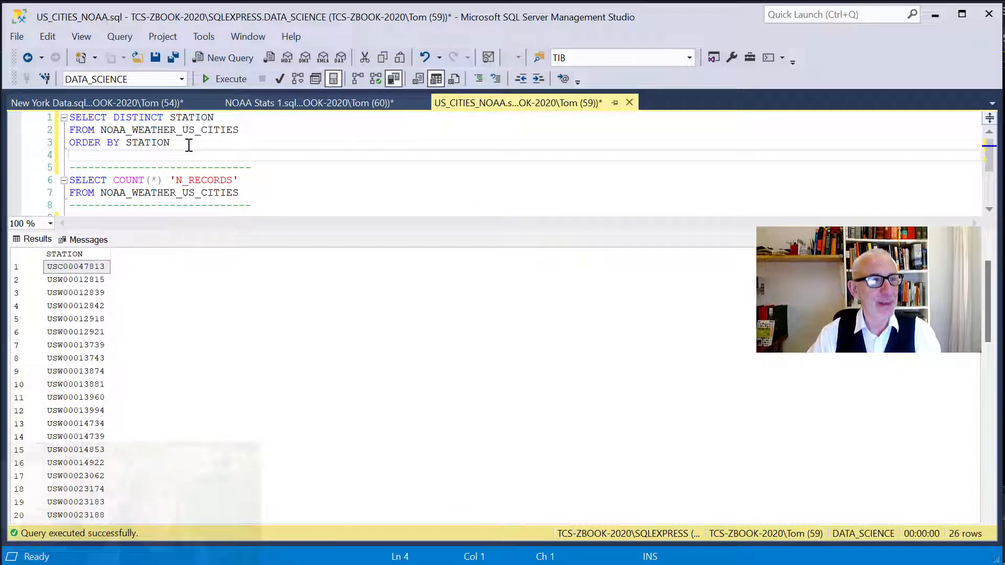
left_click_drag(262, 192, 32, 181)
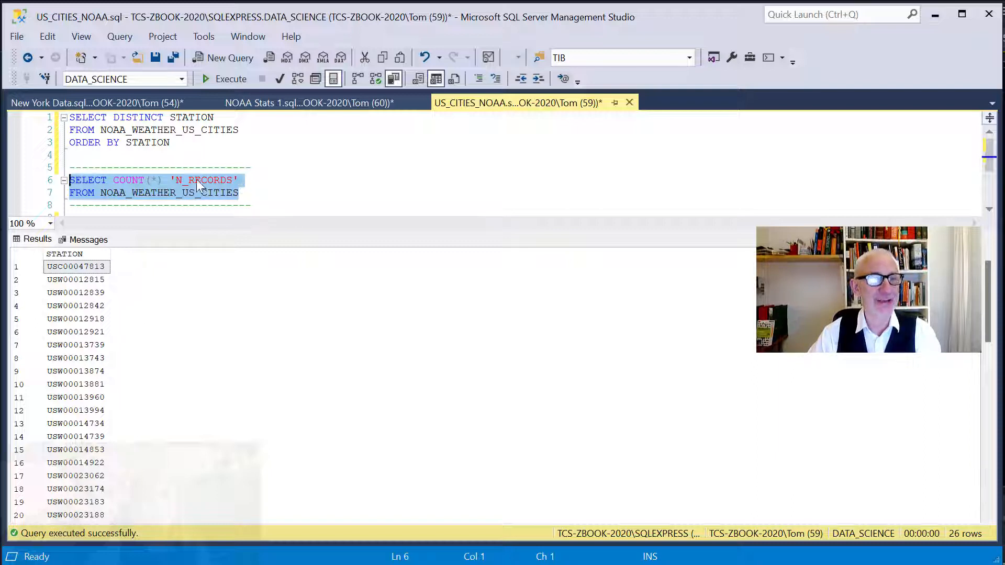
left_click(226, 78)
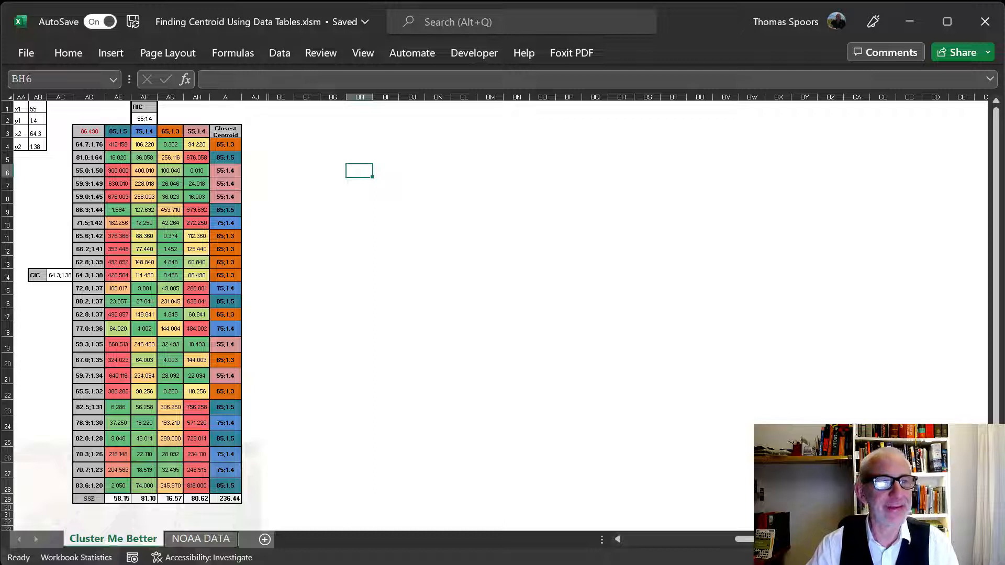
Step: On the Excel sheet Cluster Me Better, examine the city values AD4:AD28, centroids AE3:AH3 and data table distances AE4:AH28
left_click_drag(89, 144, 86, 486)
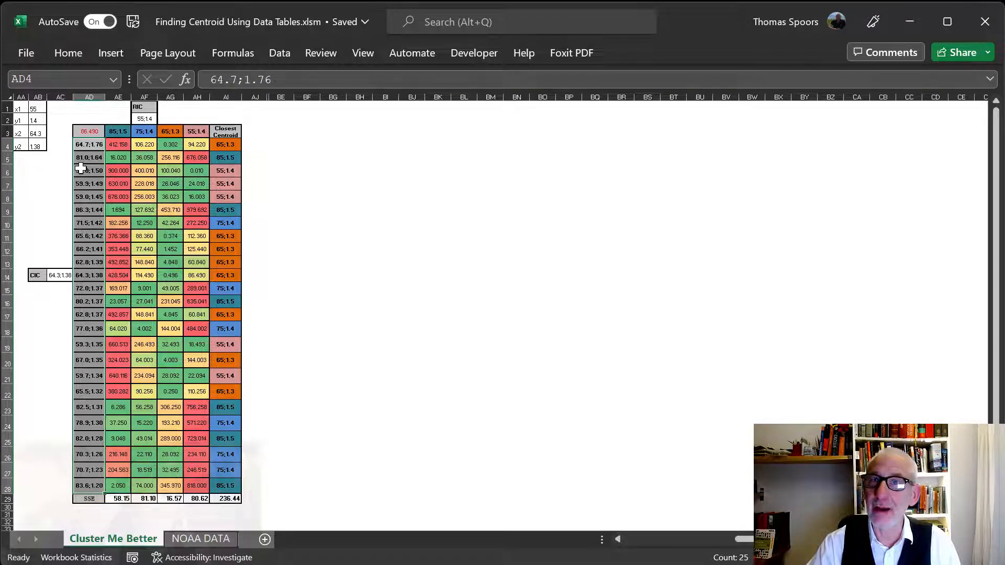
left_click_drag(117, 131, 191, 131)
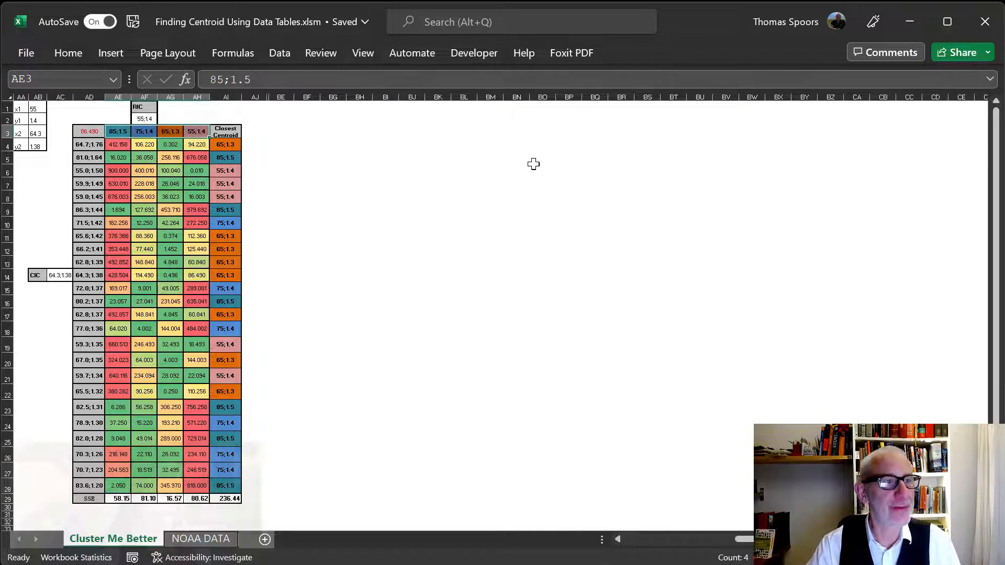
left_click_drag(116, 144, 192, 480)
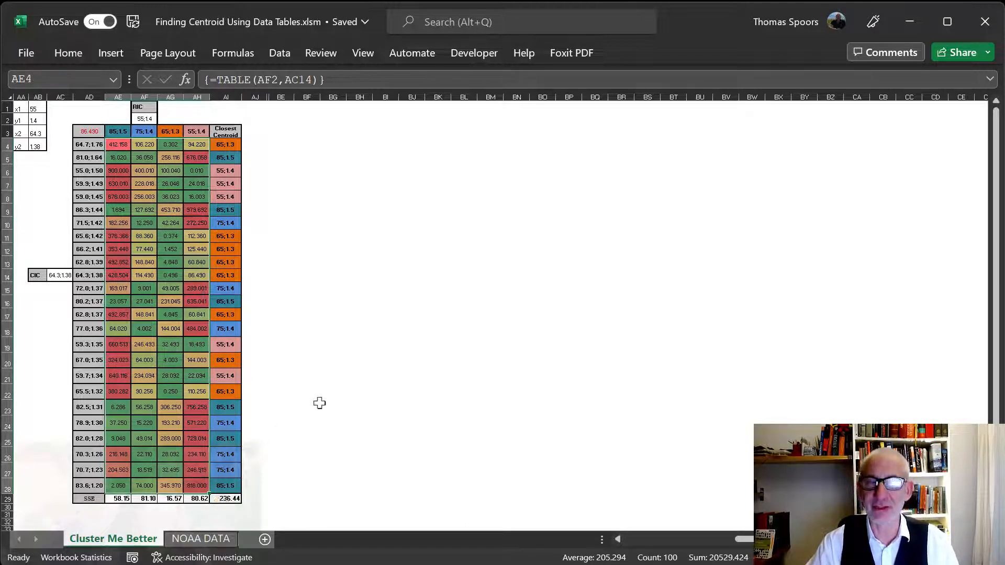
left_click(357, 380)
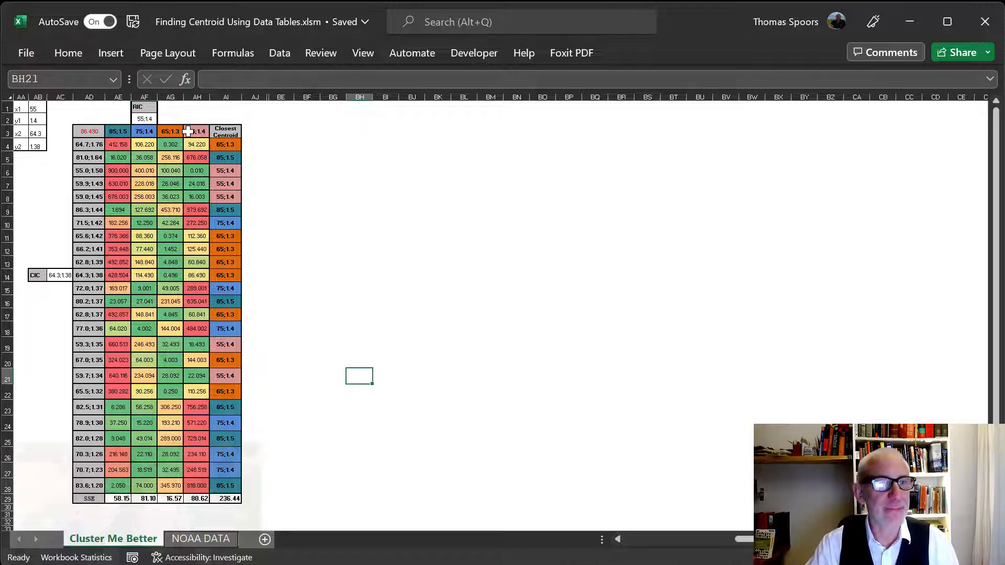
Step: Compare the 64.7;1.76 row's centroid distances and inspect the formula in AI4 that returns its closest centroid
left_click(166, 144)
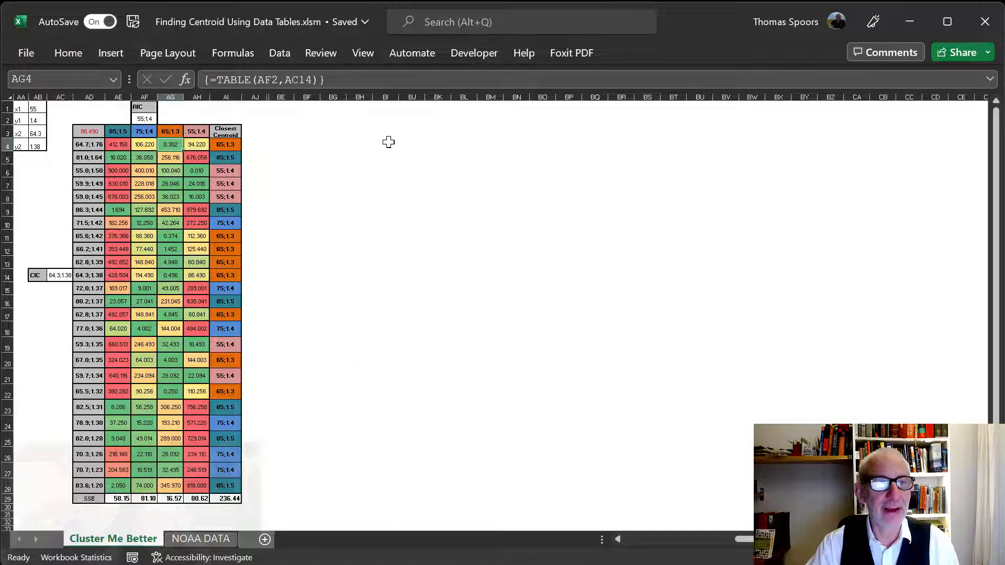
left_click(84, 145)
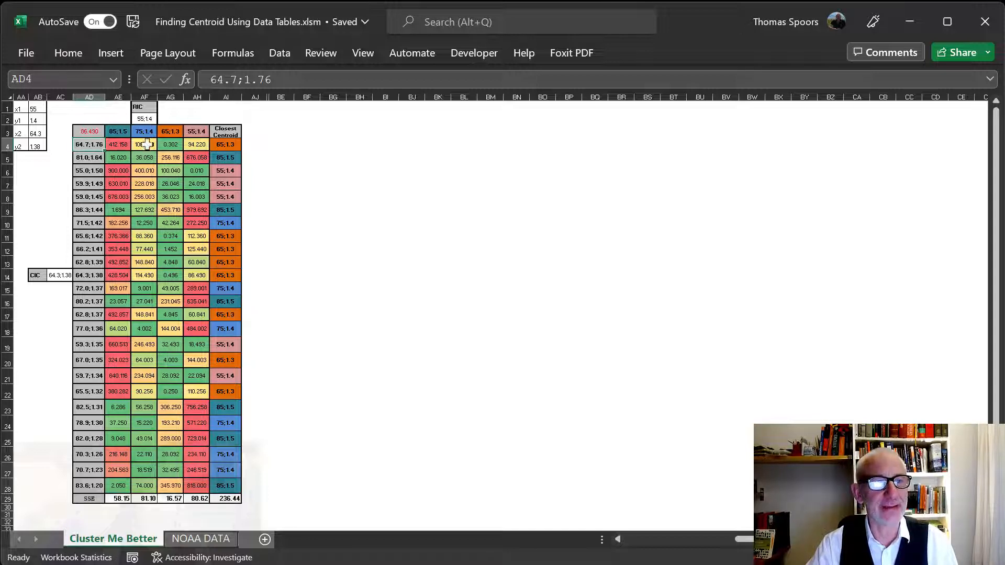
left_click(170, 146)
left_click(233, 146)
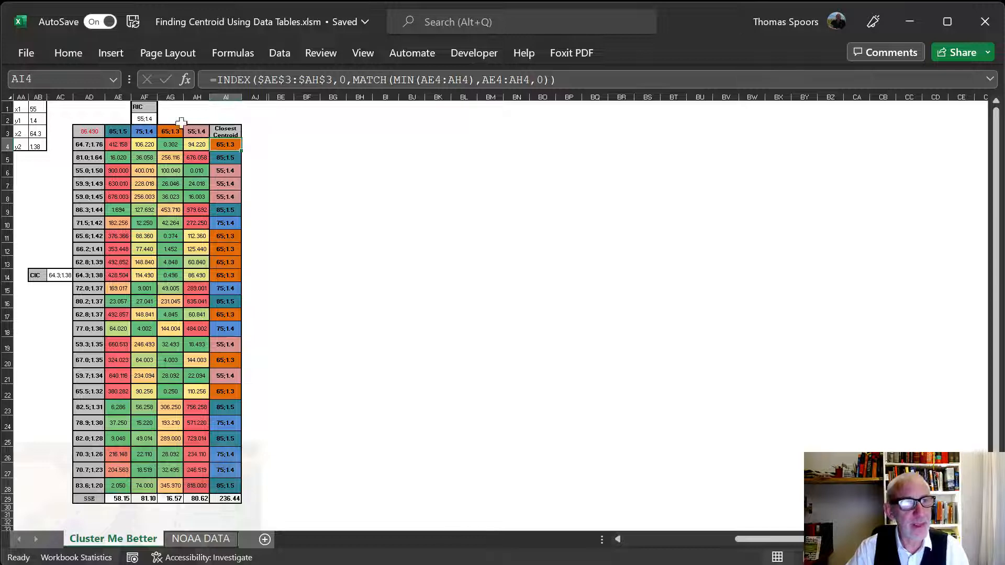
left_click(85, 145)
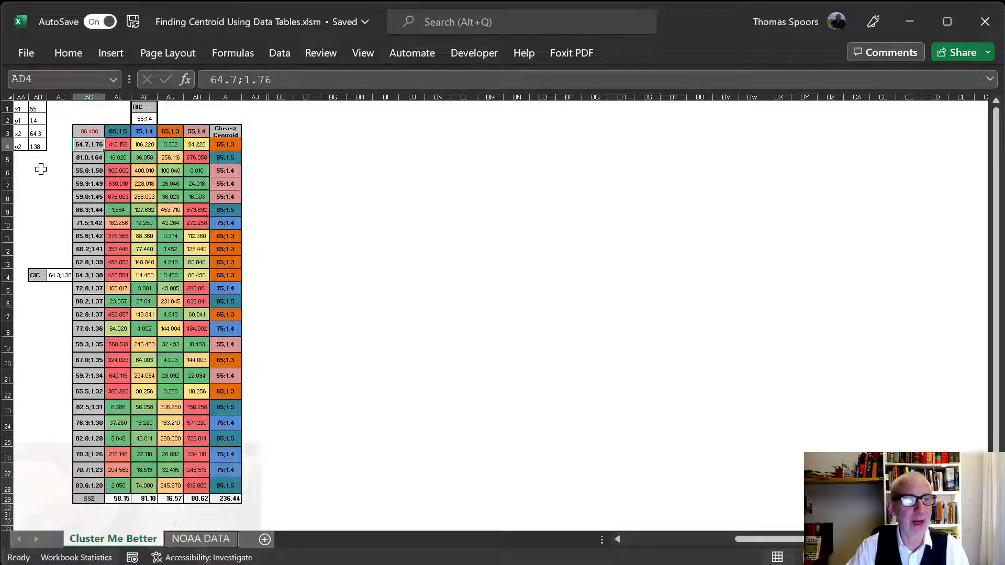
Step: Inspect the x1 and y1 formulas in AB1 and AB2 that split the row input cell AF2 at the semicolon
left_click(35, 109)
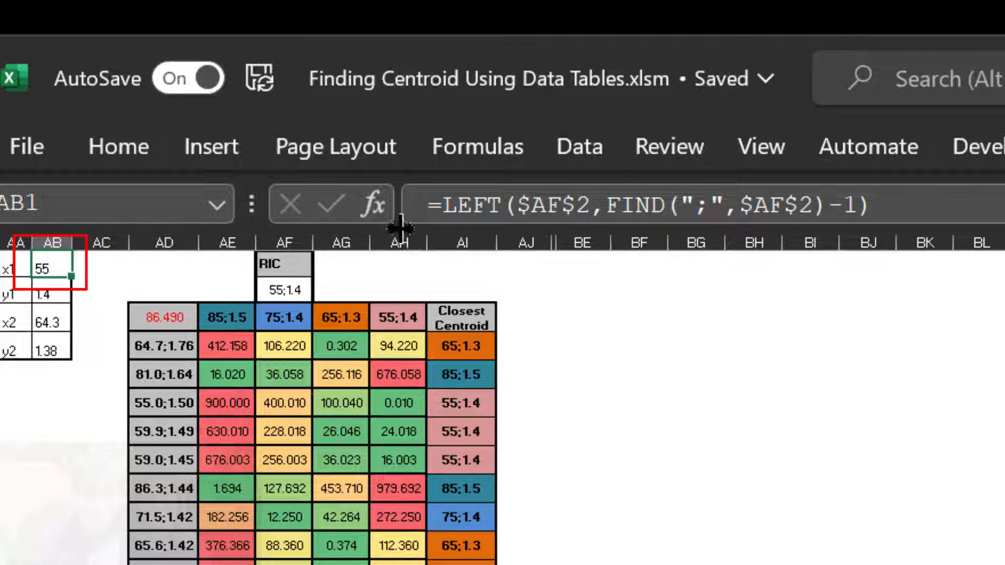
left_click(281, 287)
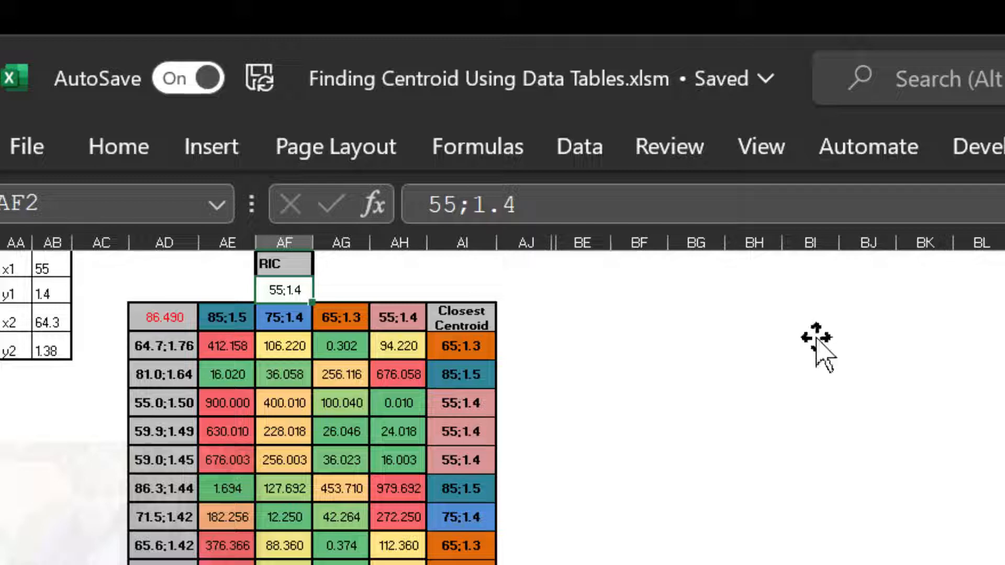
left_click(52, 269)
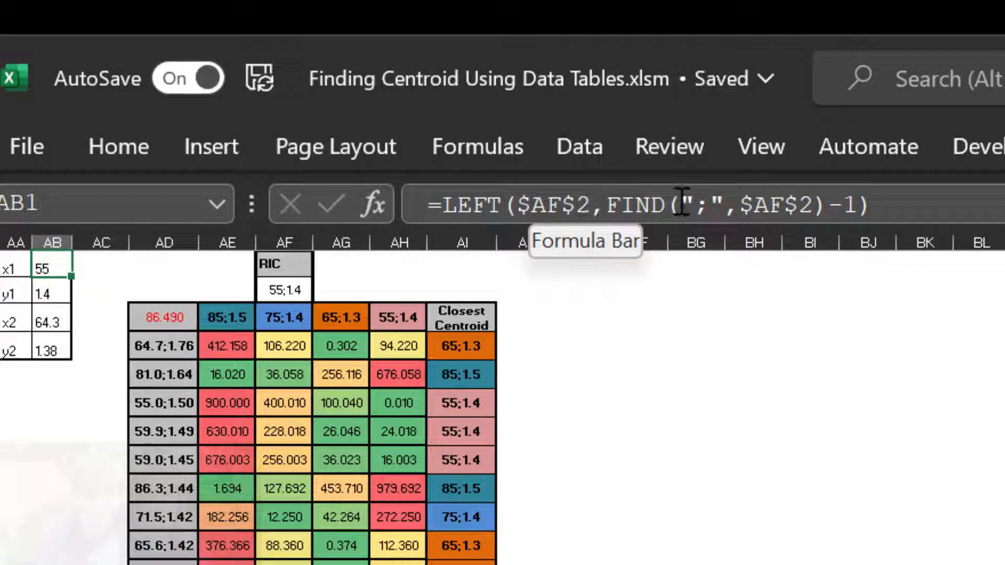
left_click(712, 207)
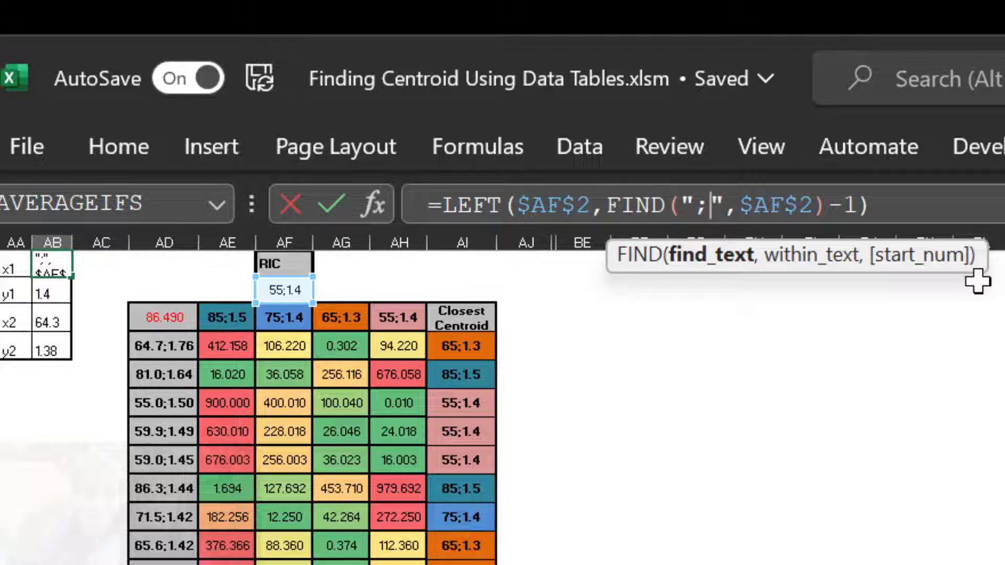
key("Return")
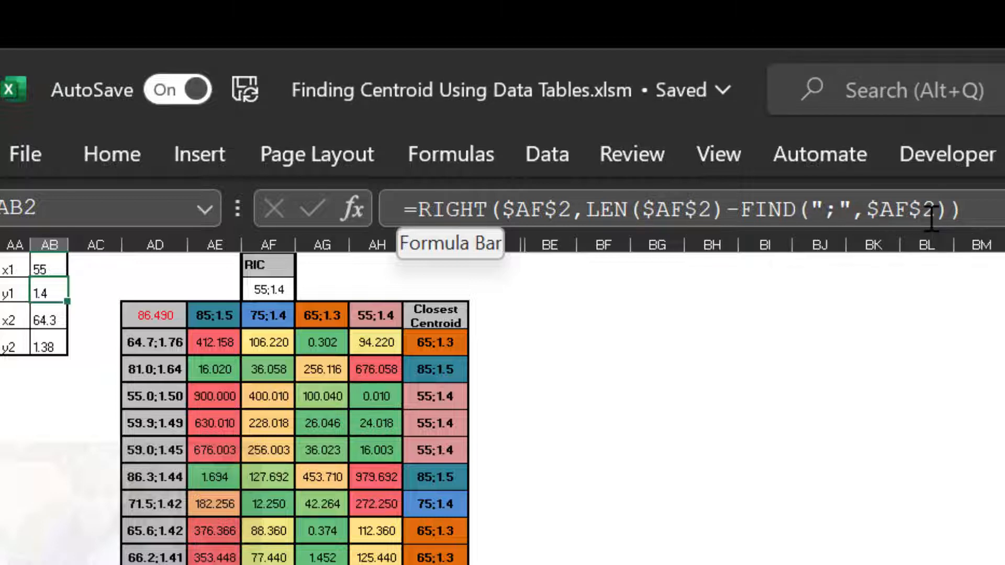
left_click(904, 314)
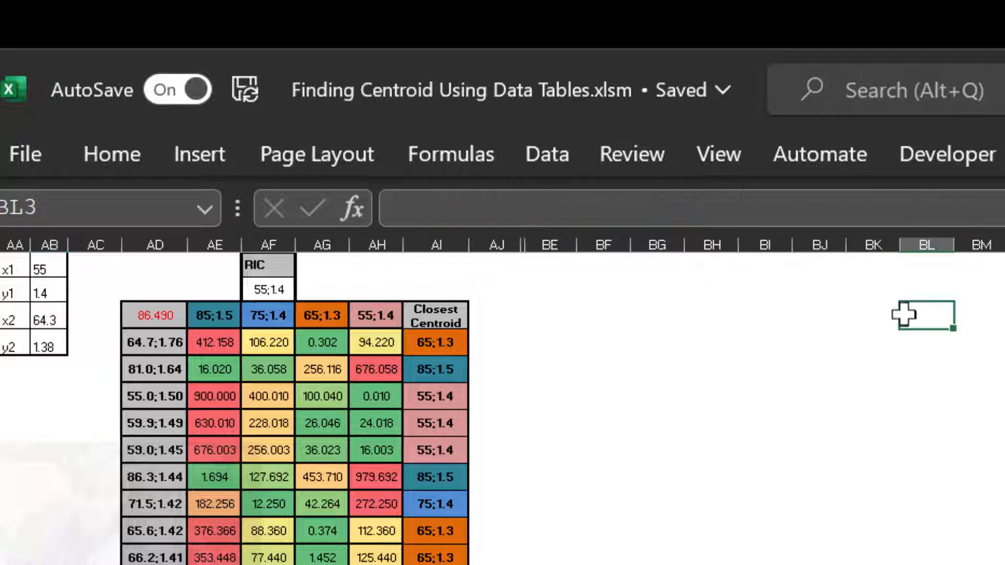
left_click(49, 264)
left_click(49, 291)
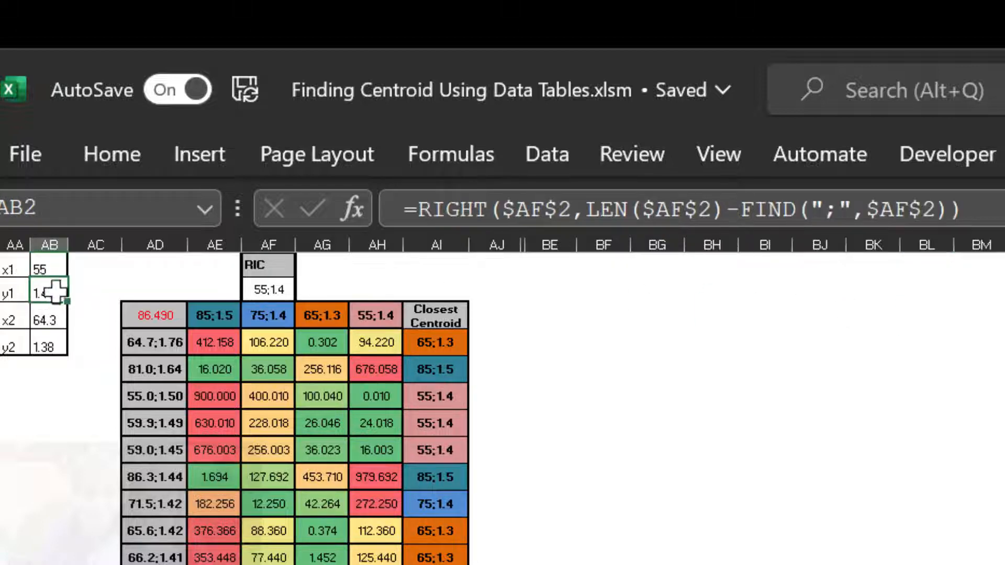
Step: Inspect the squared-distance formula in the data table's corner cell AD3 and its references to AB1:AB4
left_click(150, 315)
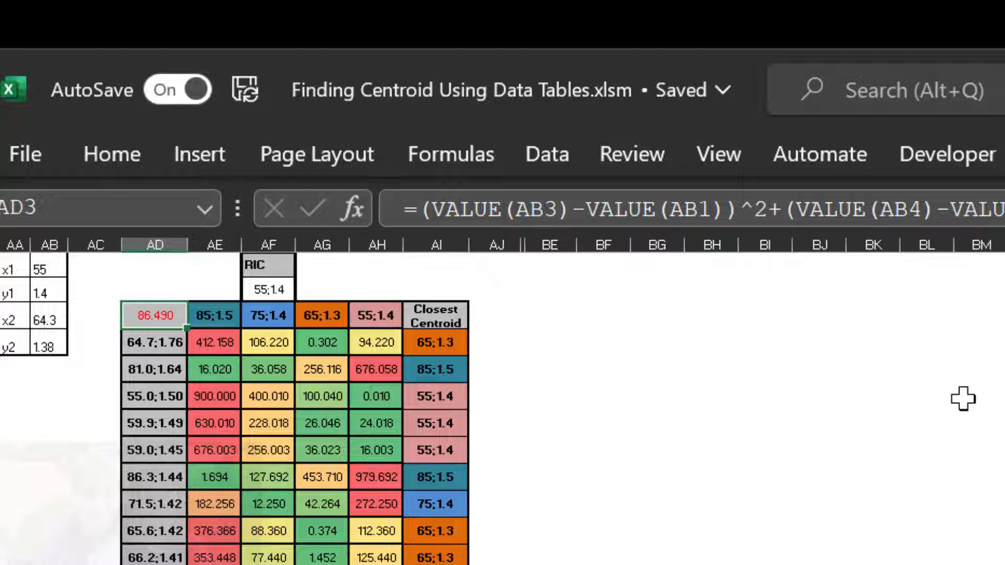
left_click(462, 208)
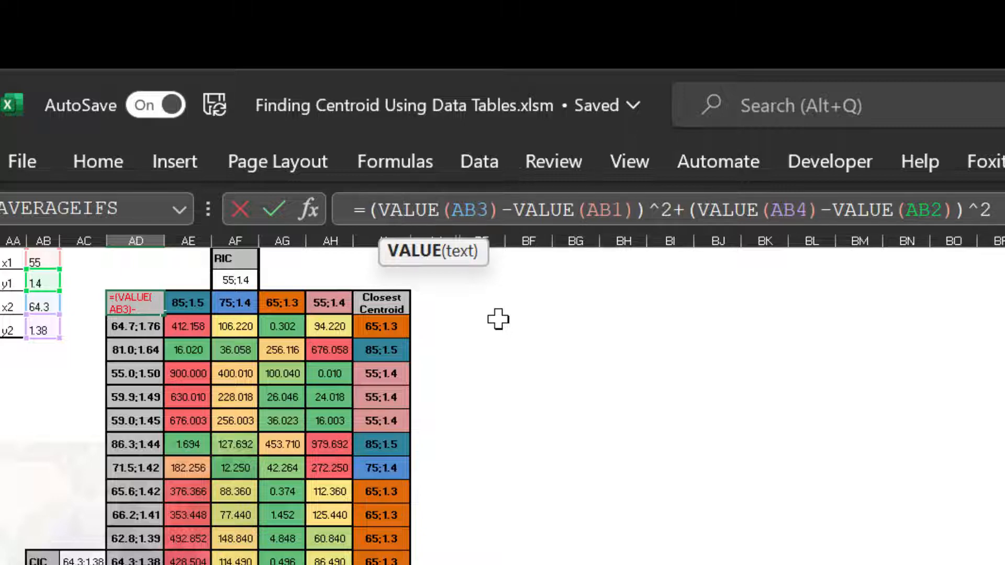
key("Return")
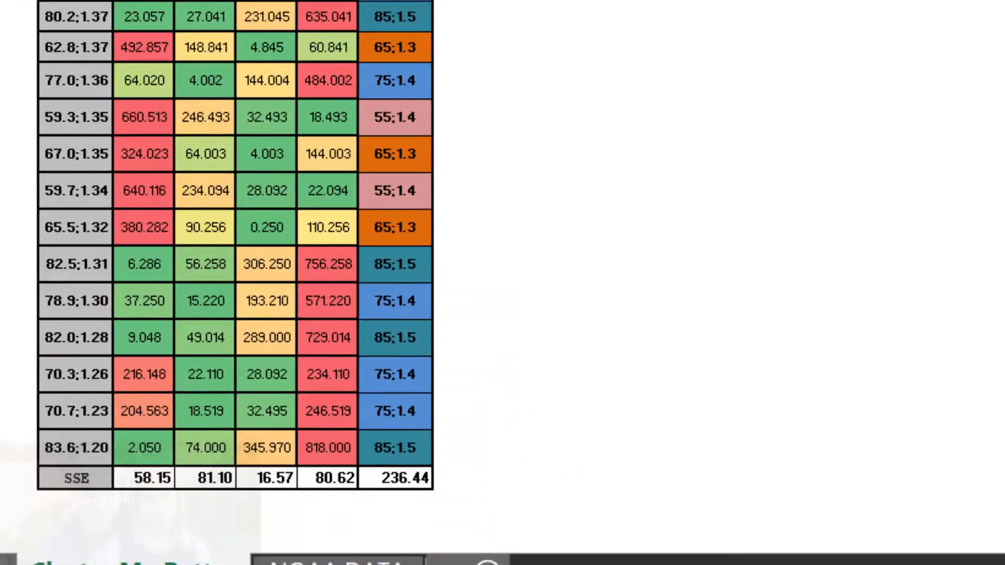
Step: Examine the SSE row AE29:AI29 and inspect the SUMIF formula in AE29 that adds the distances of cities assigned to the first centroid
left_click_drag(135, 476, 399, 479)
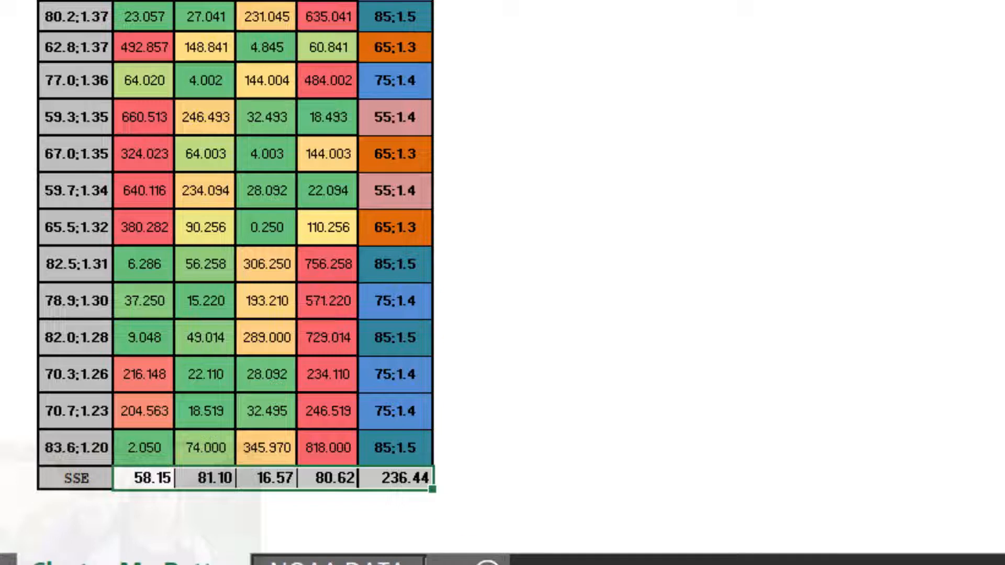
double_click(139, 478)
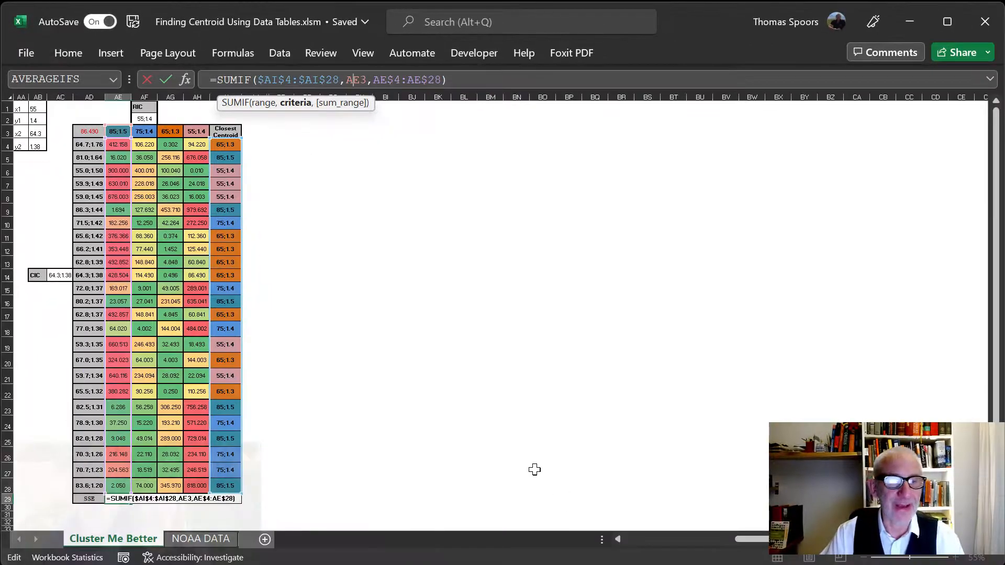
key("Escape")
key("Return")
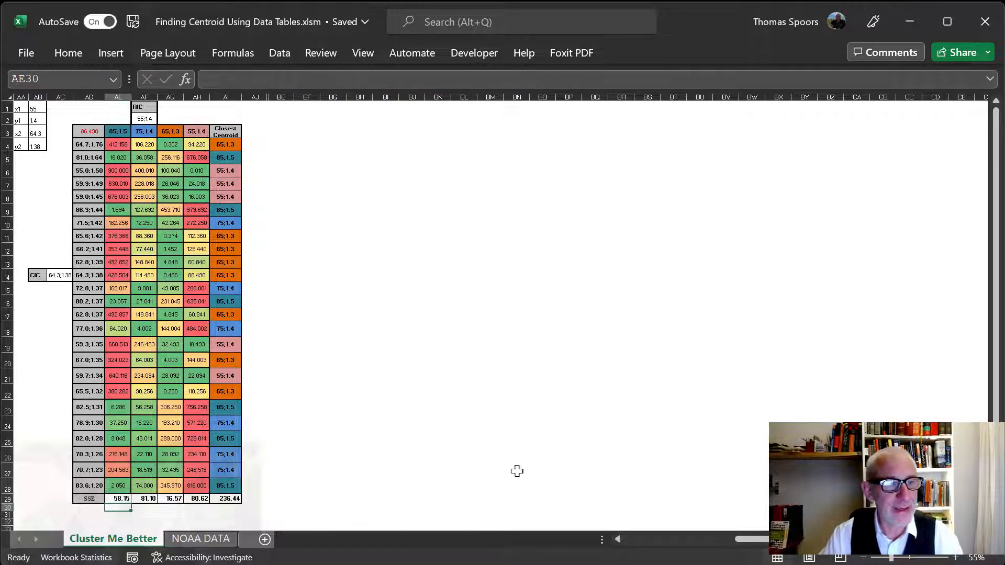
Step: Inspect the SUM formula for the total SSE in AI29 and review the closest centroid assignments in AI4:AI28
left_click(218, 498)
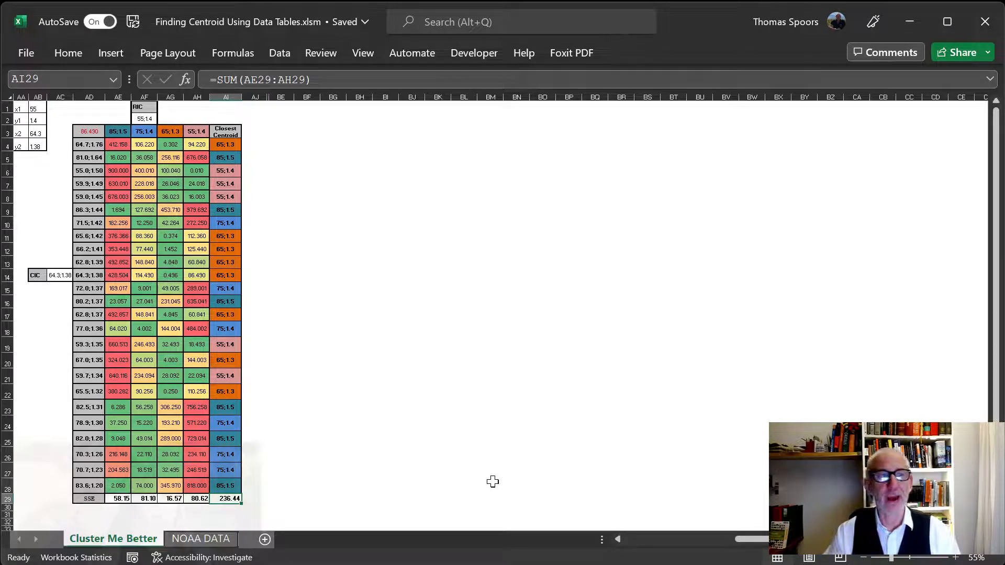
left_click_drag(230, 145, 233, 486)
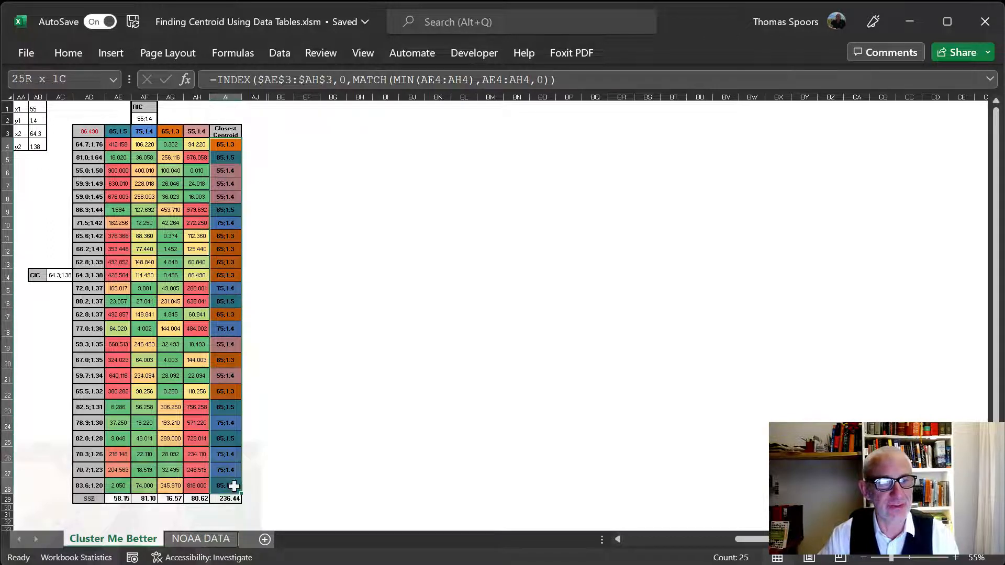
left_click(328, 470)
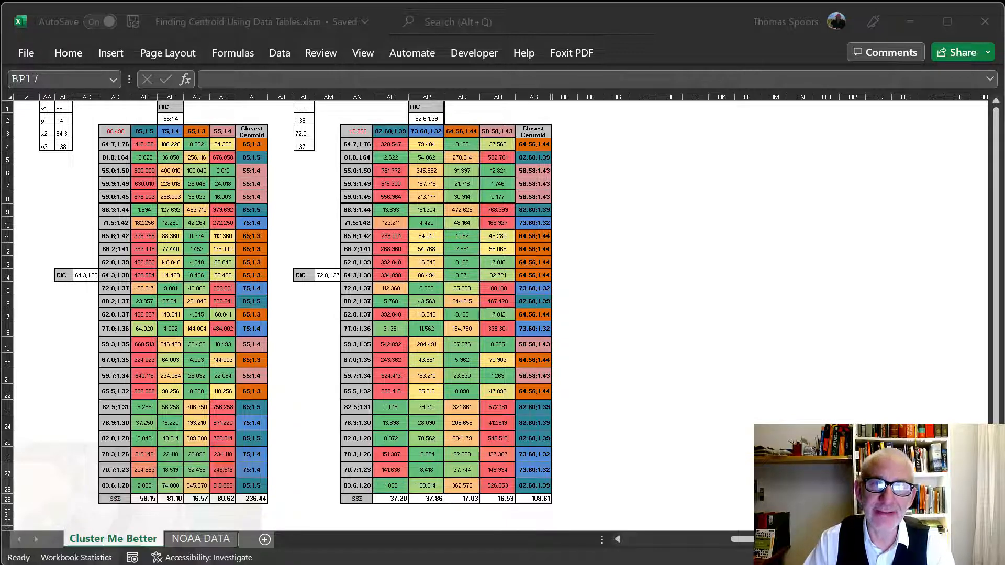
Step: Inspect the second data table's first centroid in AO3 and compare the 78.9;1.30 city's closest centroid in AI24 with AS24
left_click(385, 133)
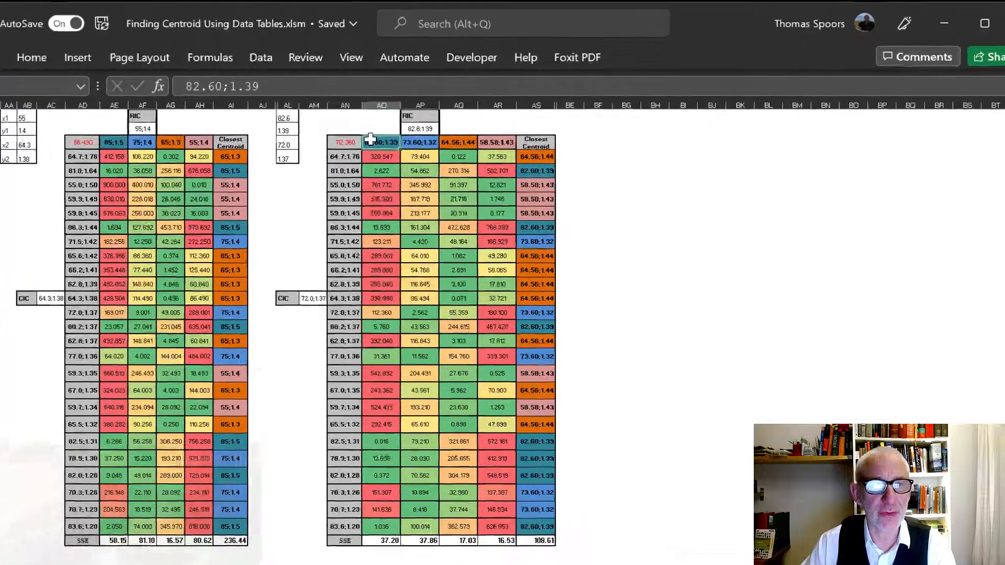
left_click_drag(357, 234, 490, 233)
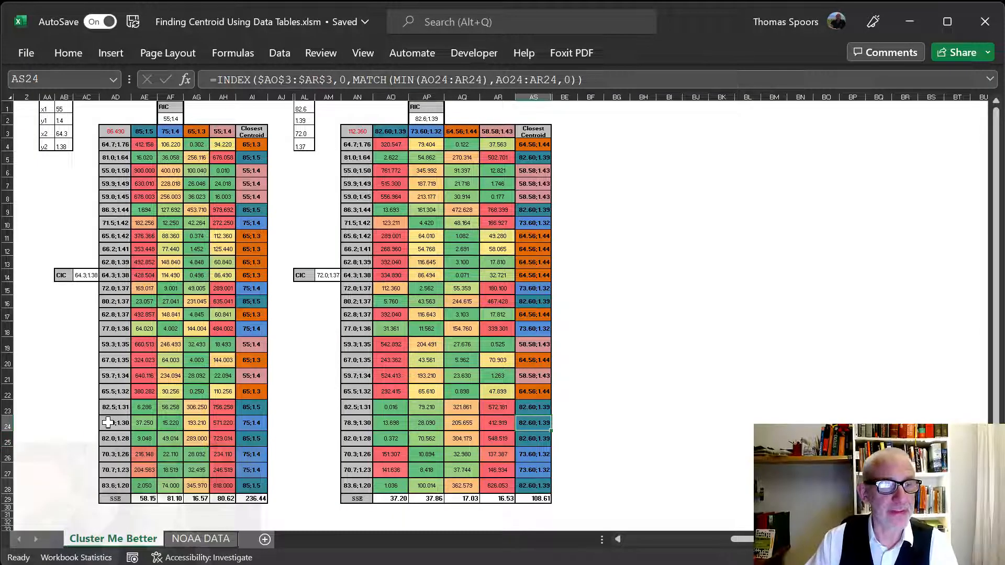
left_click(108, 422)
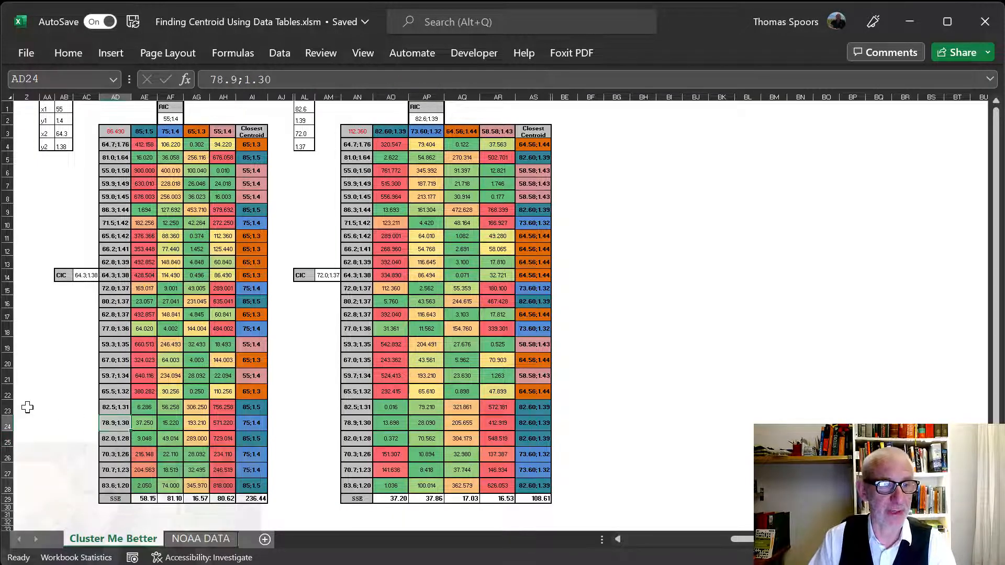
left_click(251, 421)
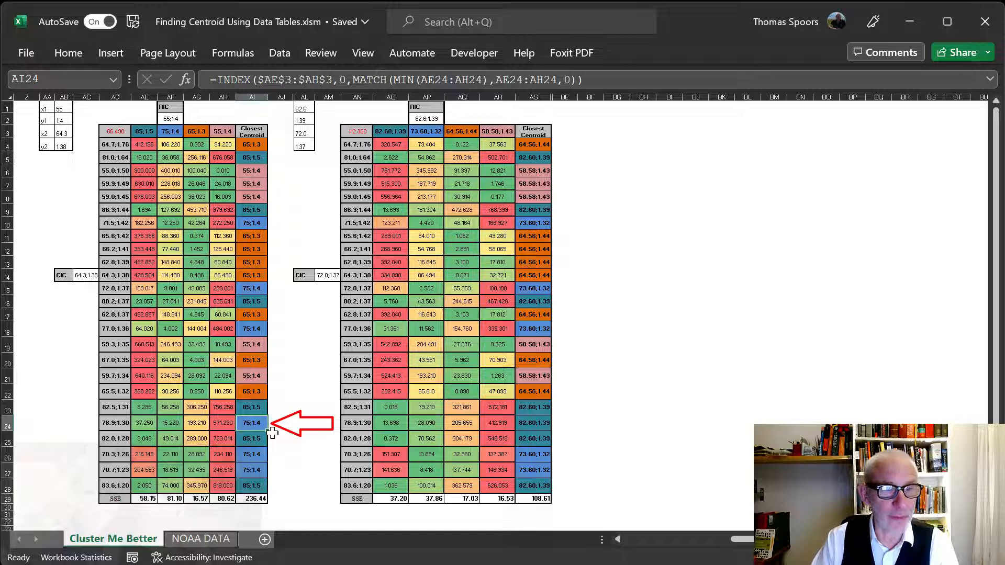
left_click(523, 422)
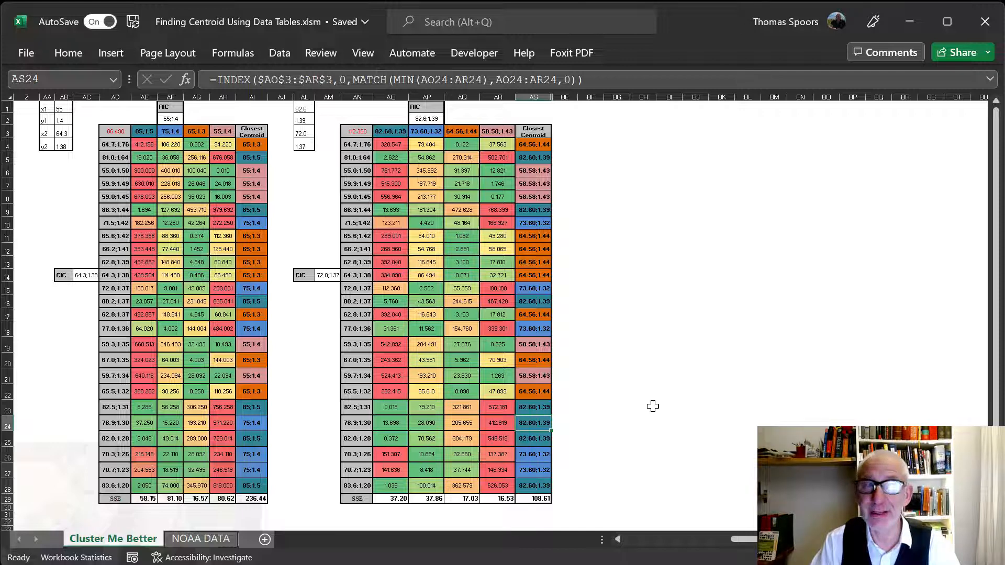
key("alt+Tab")
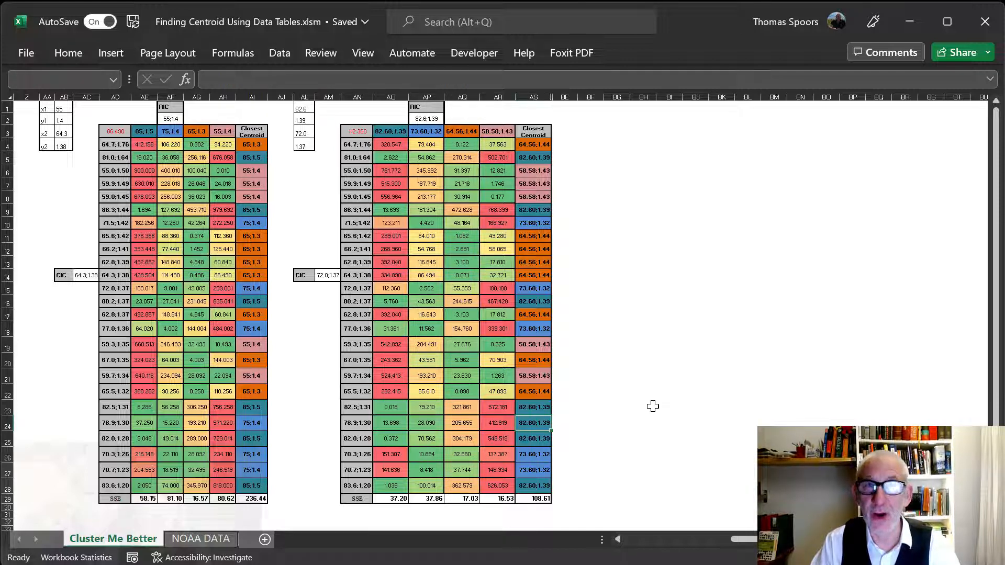